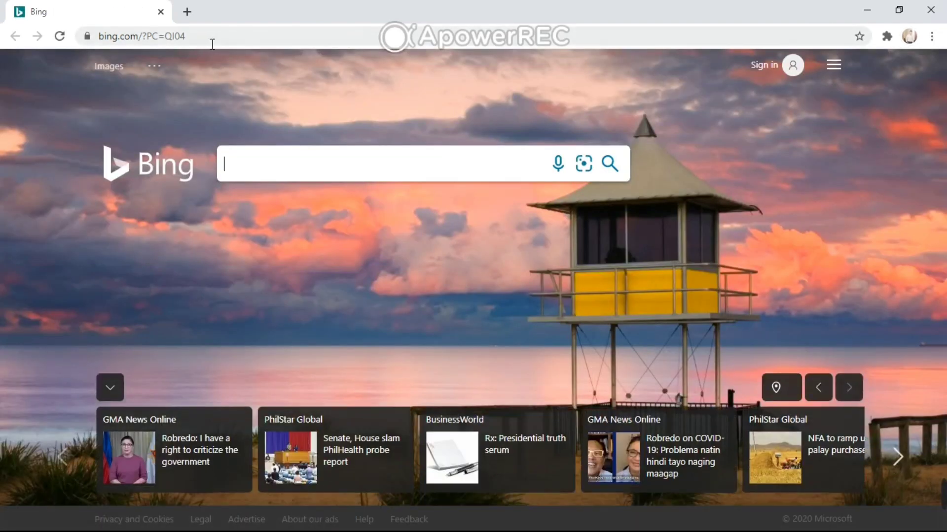
Load the Google AdSense home page by entering google.com/adsense in Chrome's address bar.
left_click(195, 39)
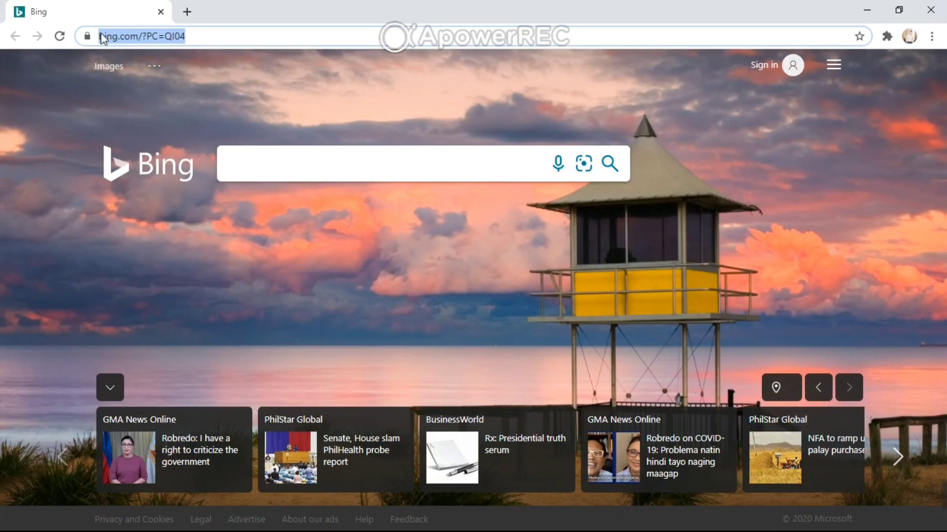
type("goo")
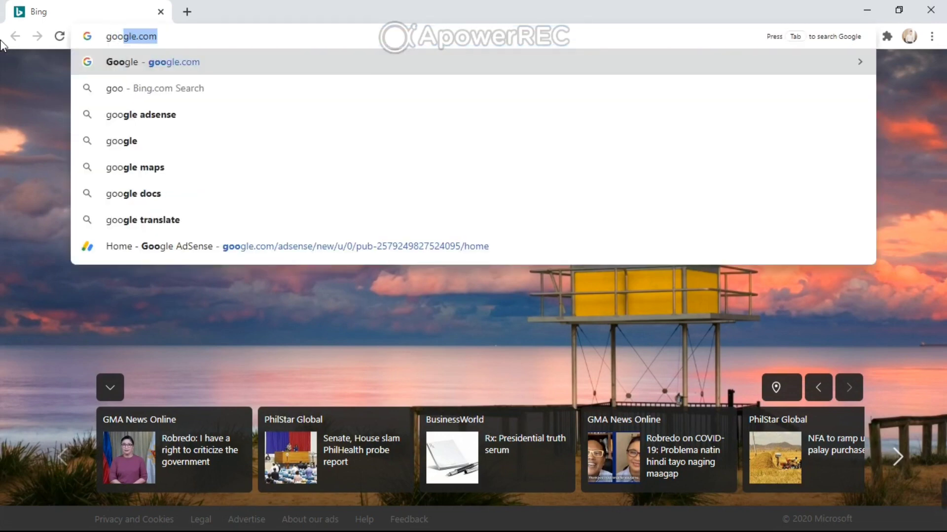
type("gle")
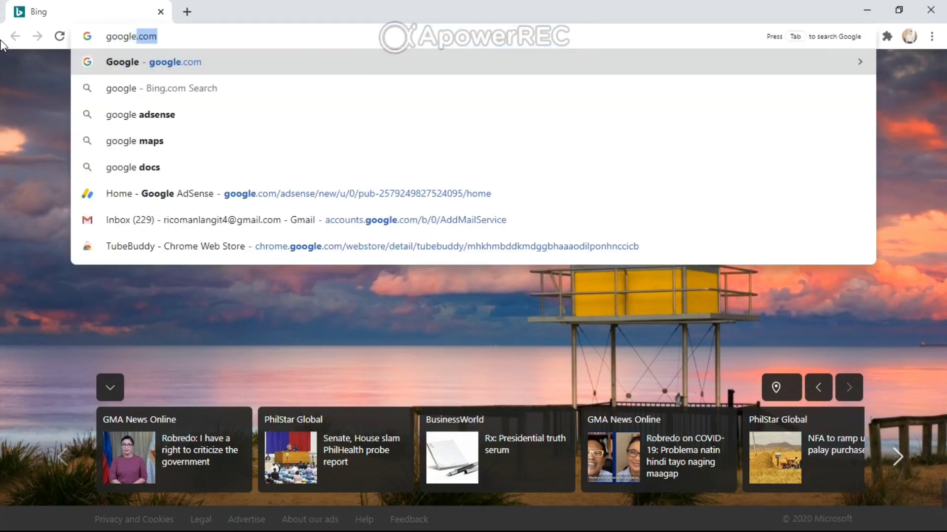
type(".com")
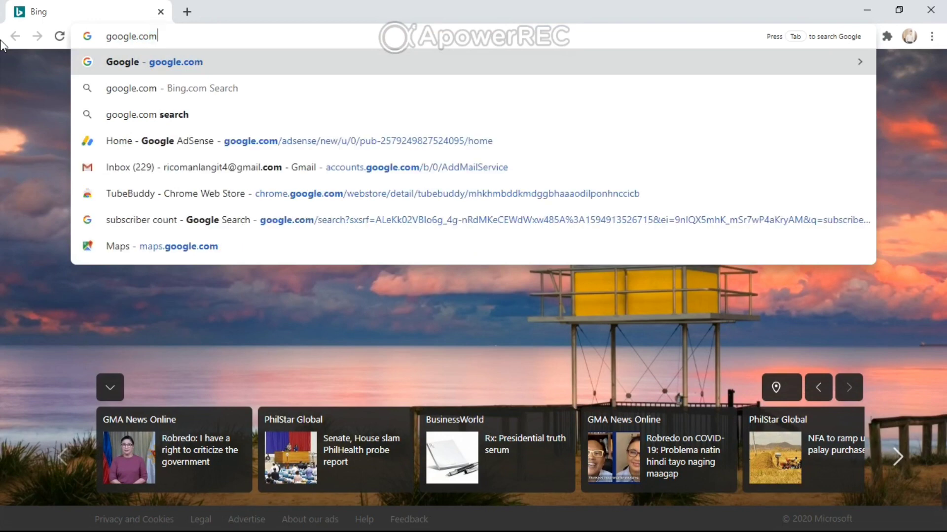
type("/adse")
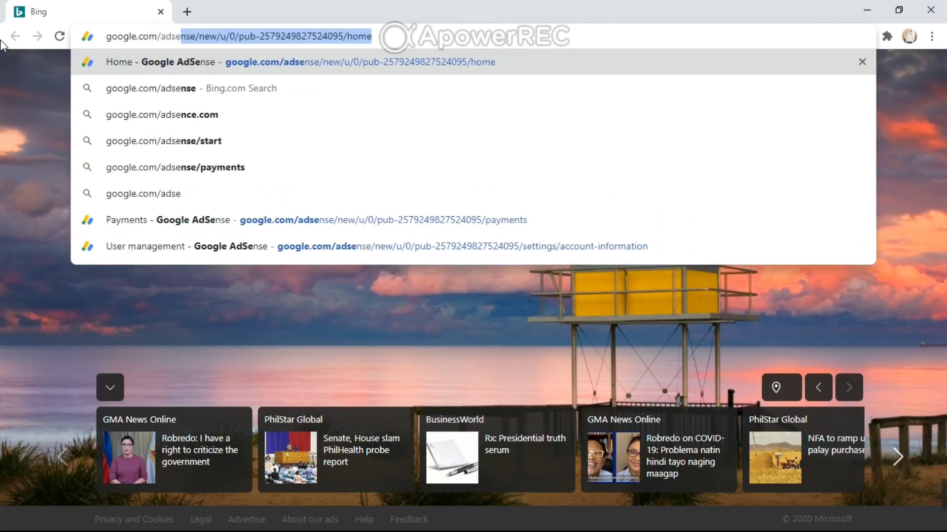
type("n")
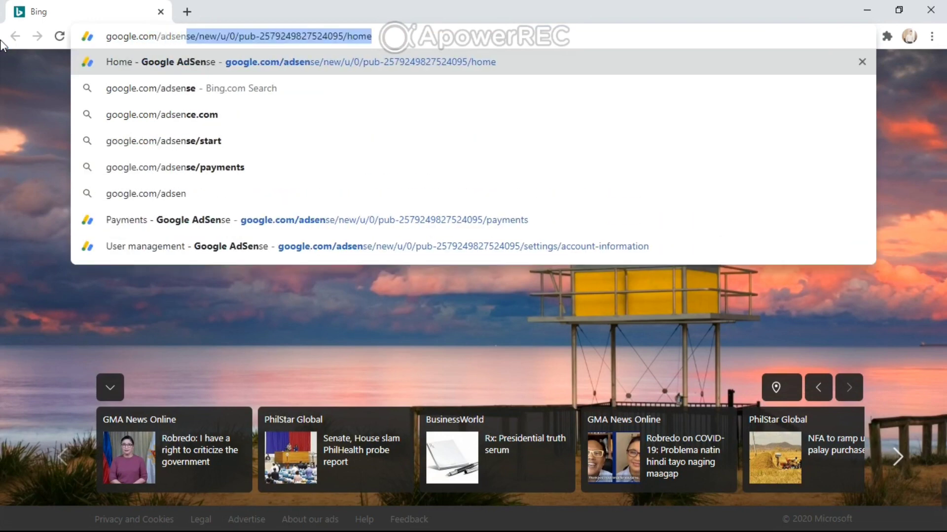
type("se")
key("Return")
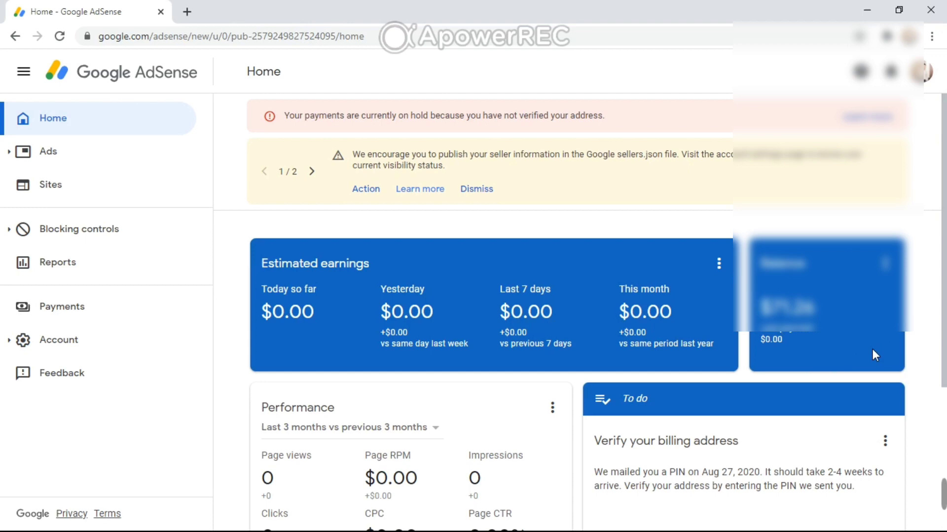
scroll(484, 369, "down", 3)
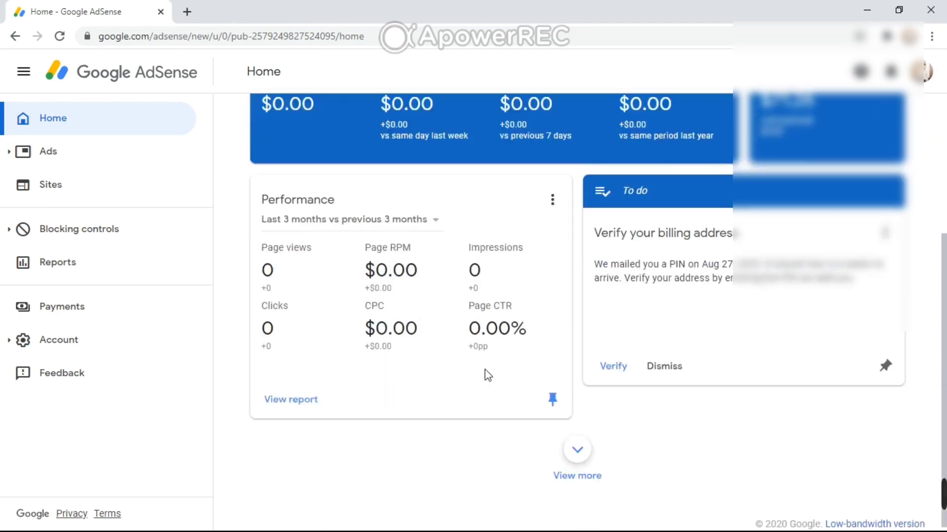
scroll(448, 369, "up", 2)
scroll(567, 302, "up", 1)
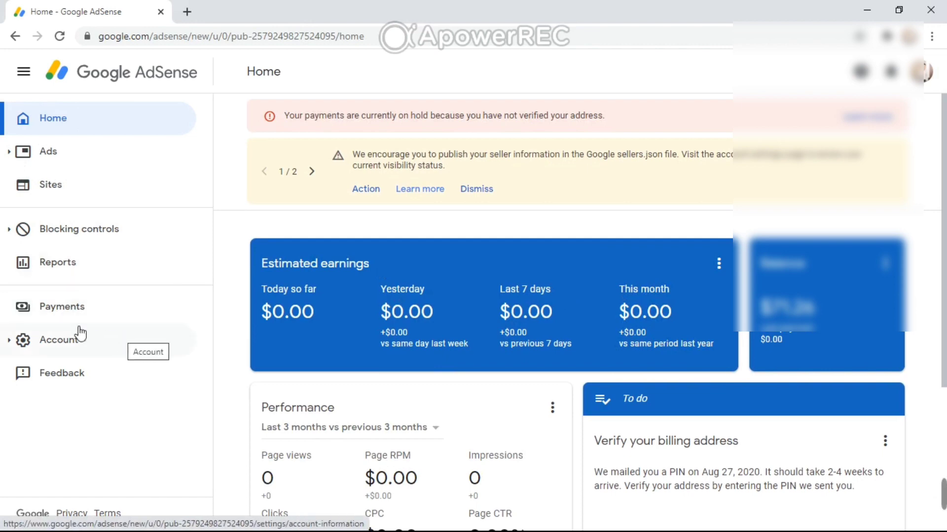
Go to the Payments section from the AdSense left navigation.
left_click(58, 312)
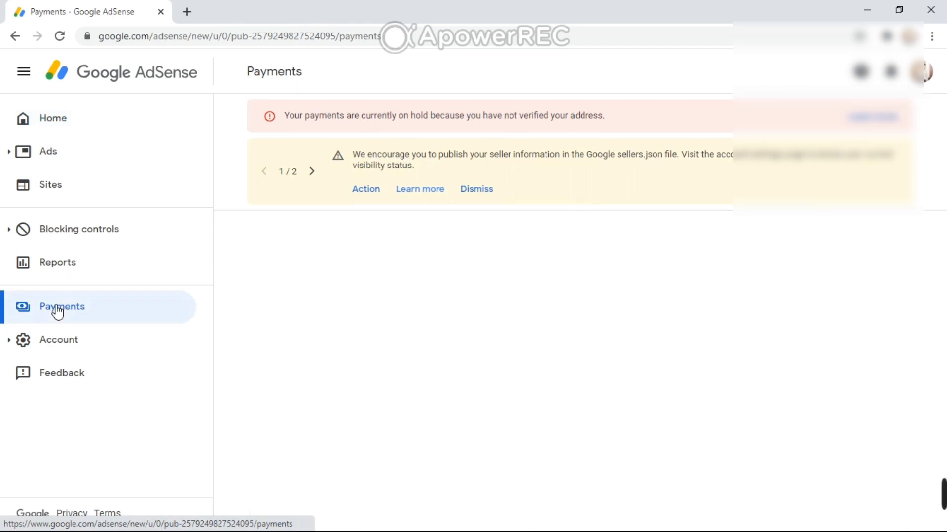
Select Payments again so the earnings, transactions and How you get paid content loads.
left_click(58, 312)
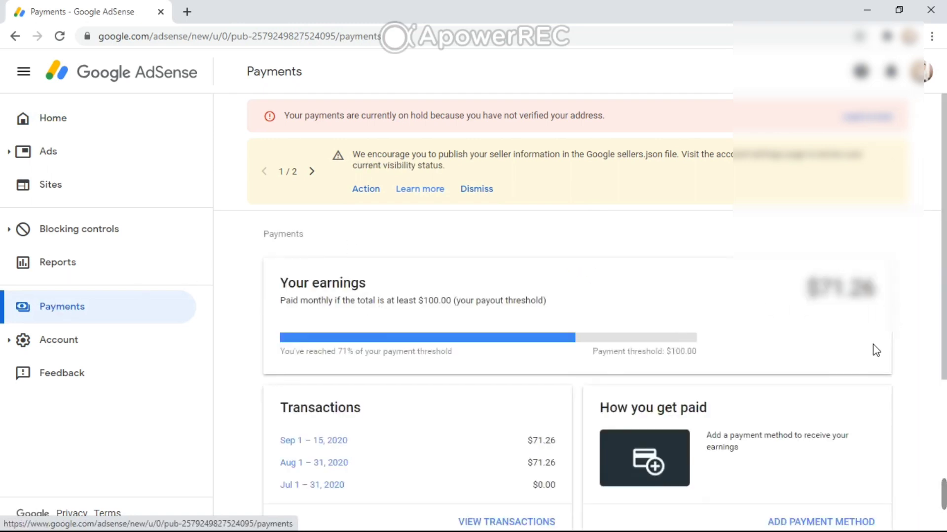
scroll(818, 304, "down", 2)
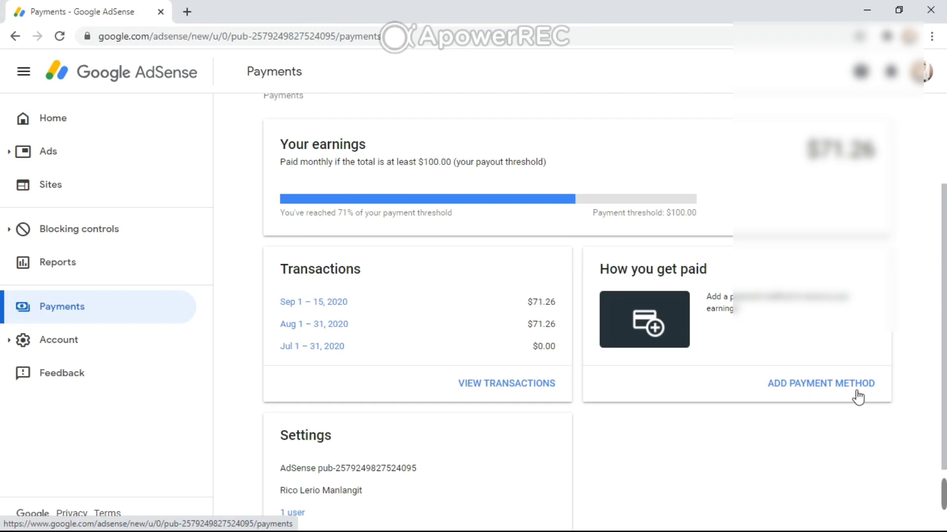
Add a new payment method and choose wire transfer details.
left_click(820, 385)
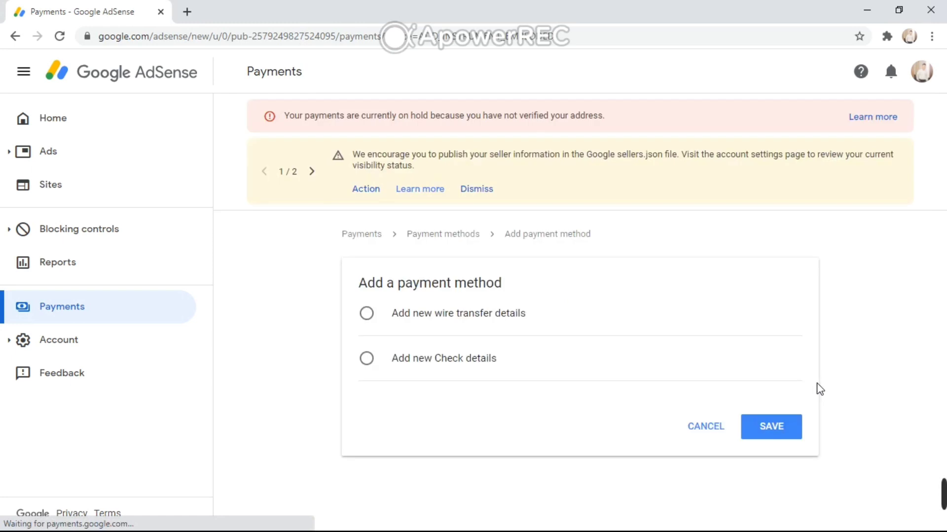
left_click(454, 322)
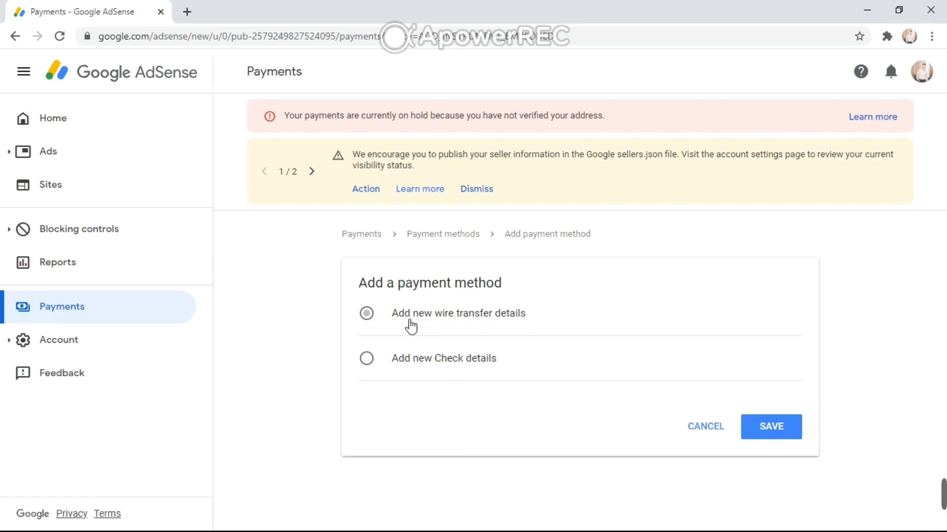
Enter the name on the bank account and 'Asia United Bank' as the bank name.
left_click(379, 319)
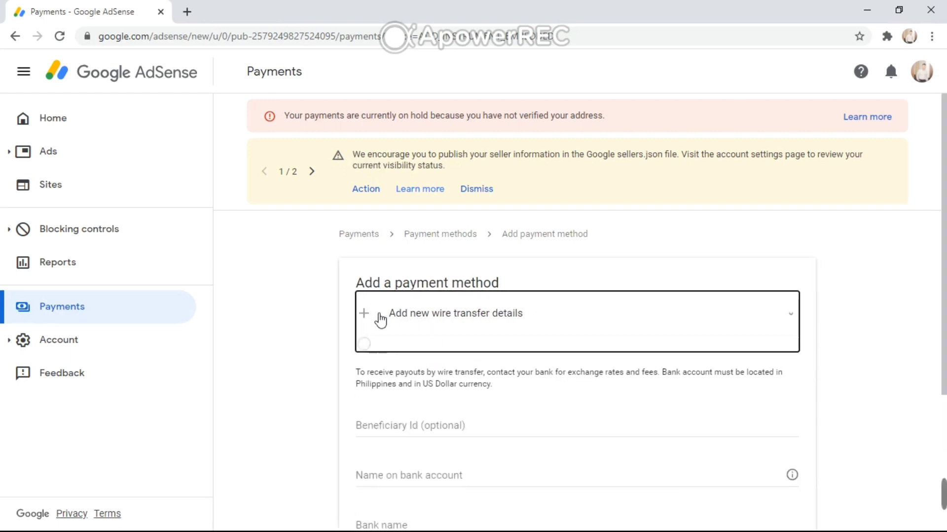
scroll(473, 341, "down", 2)
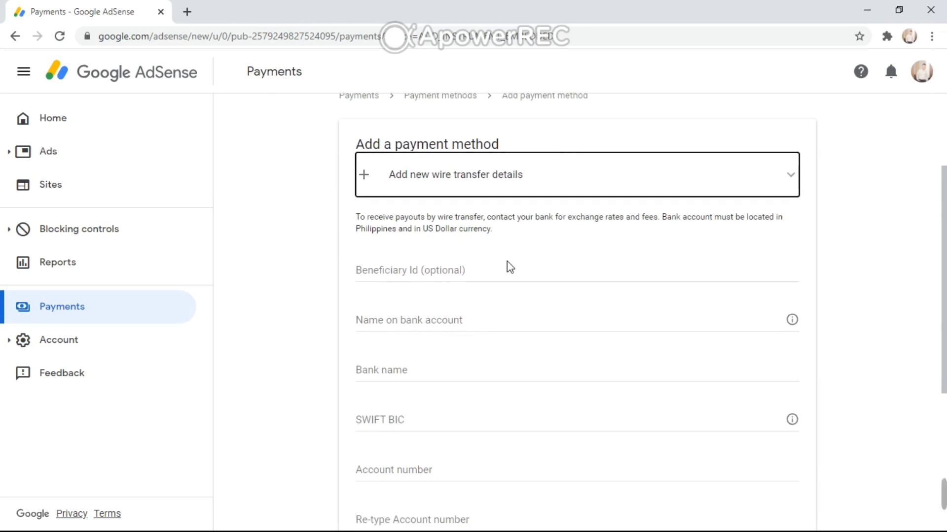
left_click(441, 326)
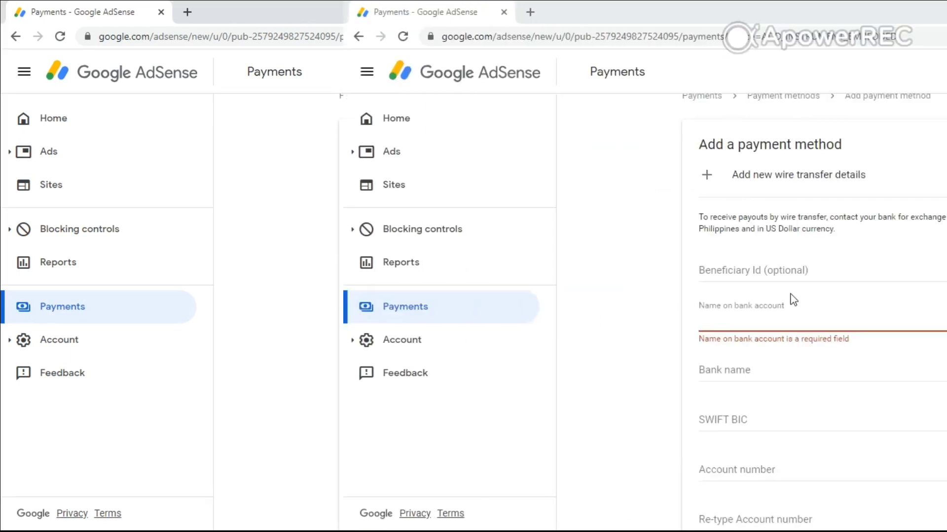
left_click(419, 331)
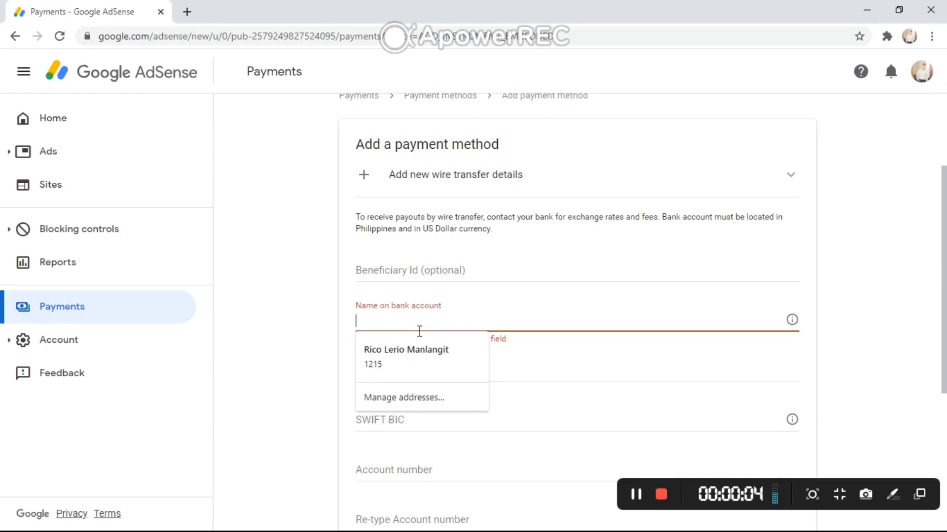
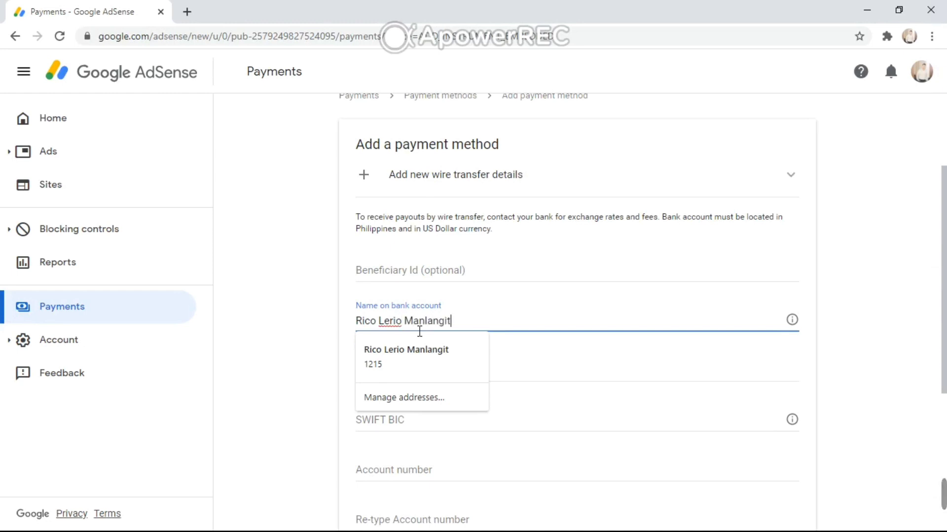
left_click(619, 377)
type("Asia United Bank")
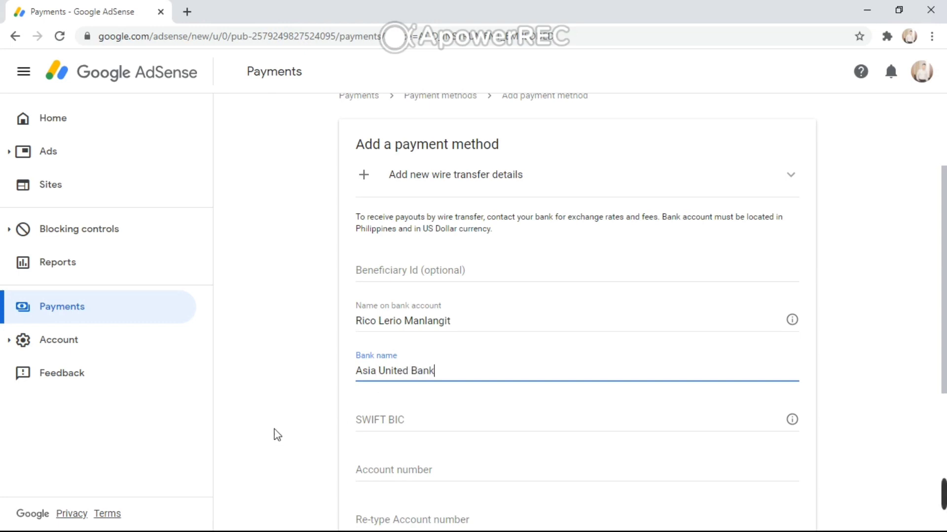
left_click(284, 367)
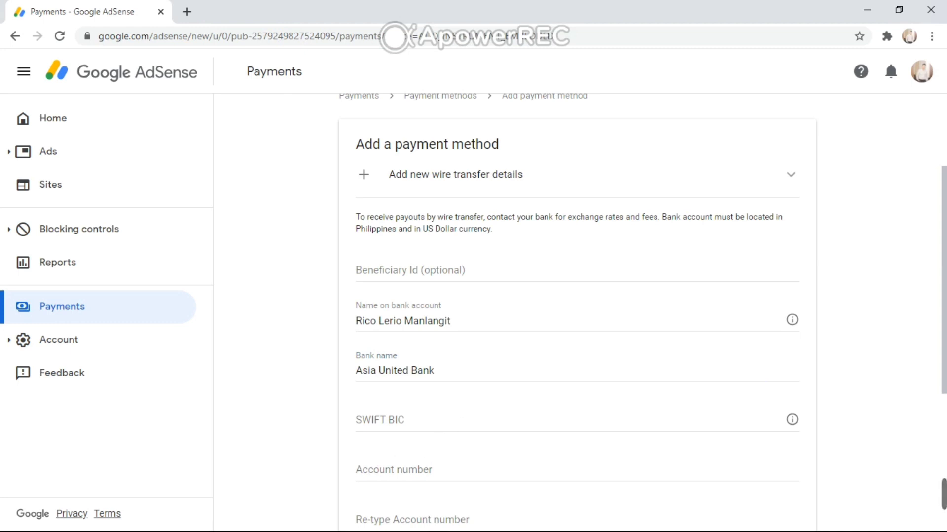
Select the SWIFT BIC on line four of the Notepad bank notes.
left_click(867, 10)
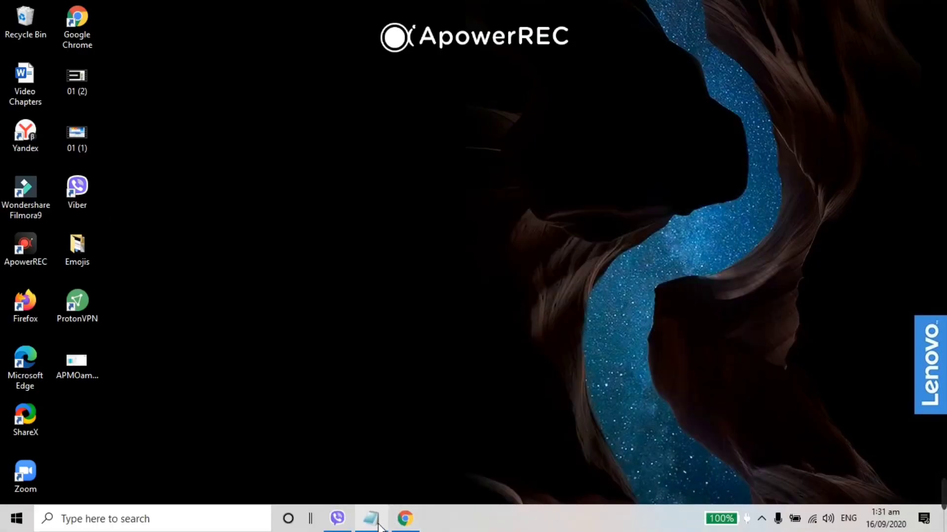
left_click(370, 519)
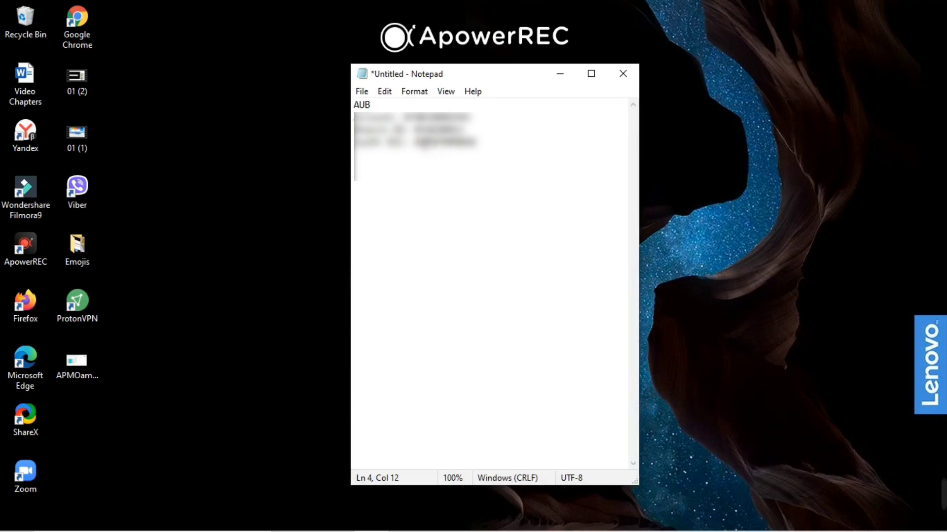
left_click_drag(413, 142, 492, 142)
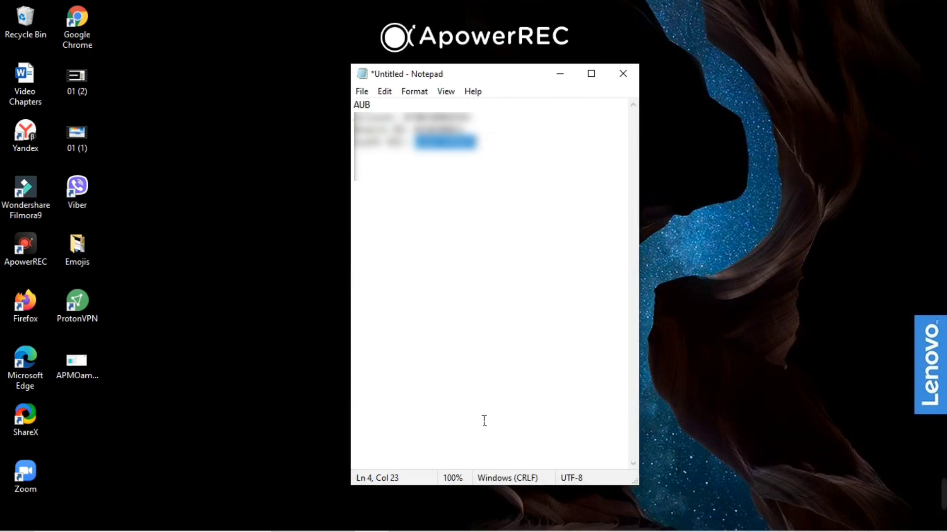
Enter SWIFT BIC AUBKPHMMXXX in the AdSense form and go to Account number.
left_click(402, 520)
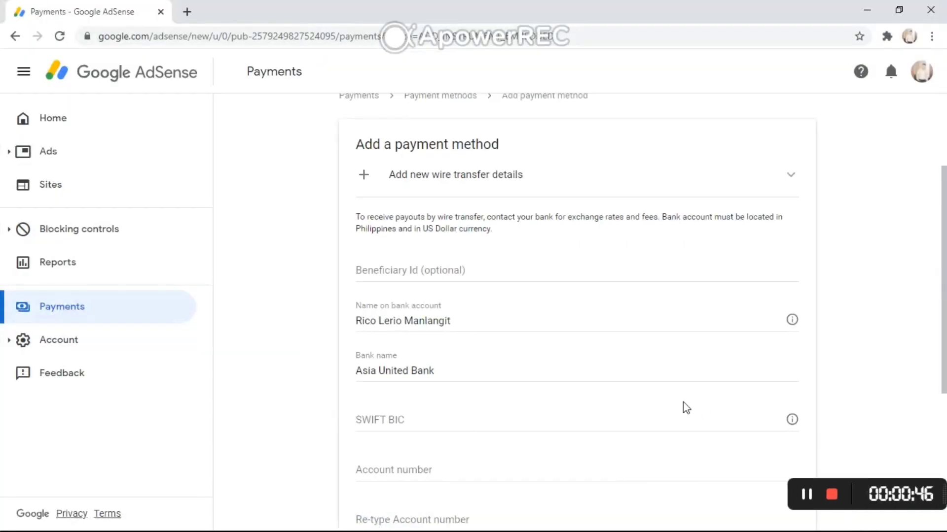
mouse_move(925, 494)
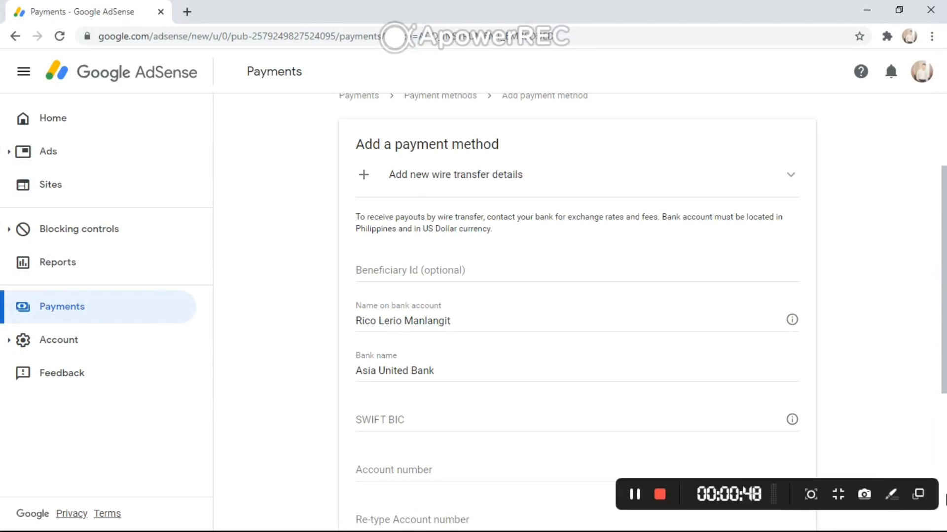
left_click(404, 428)
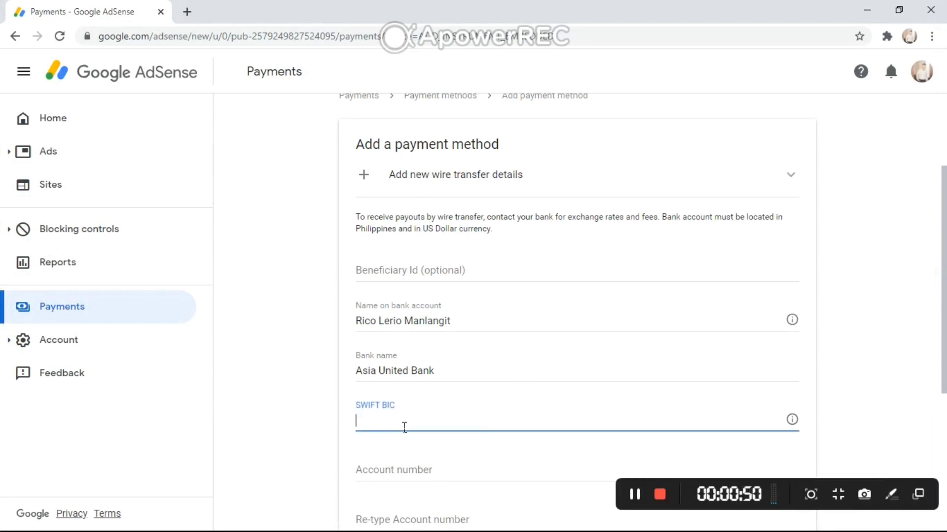
type("AUBKPHMMXXX")
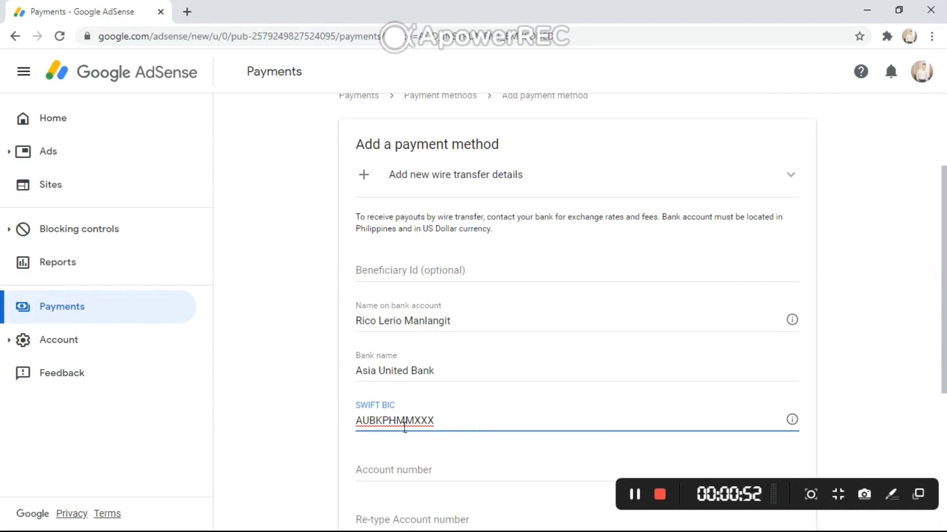
scroll(416, 417, "down", 1)
left_click(416, 416)
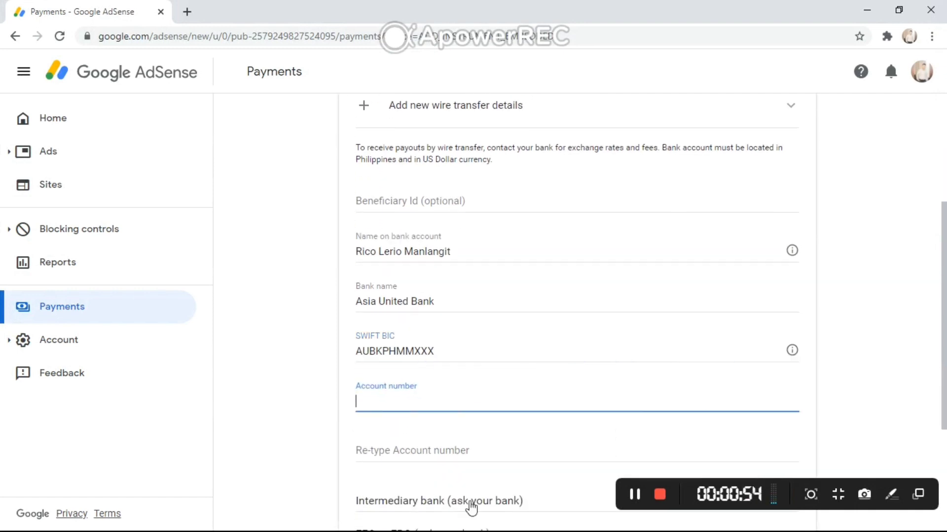
scroll(326, 495, "down", 2)
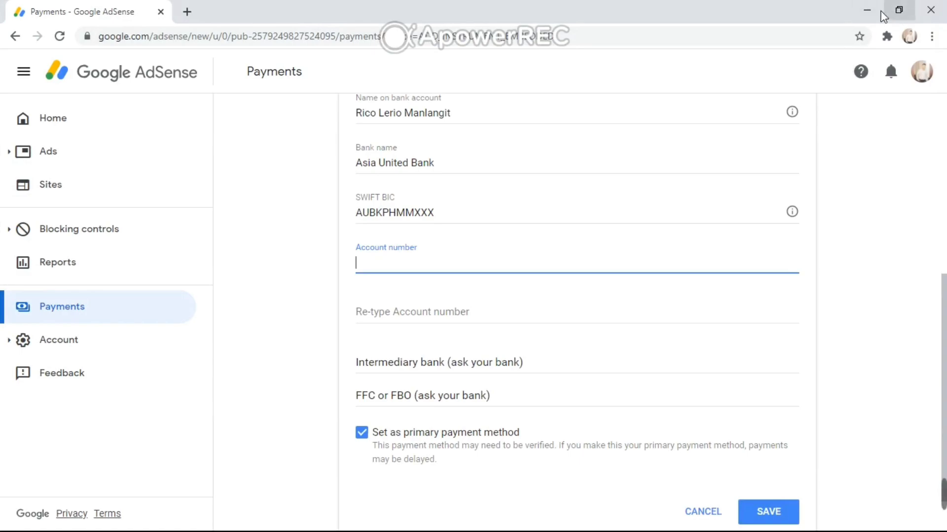
left_click(867, 11)
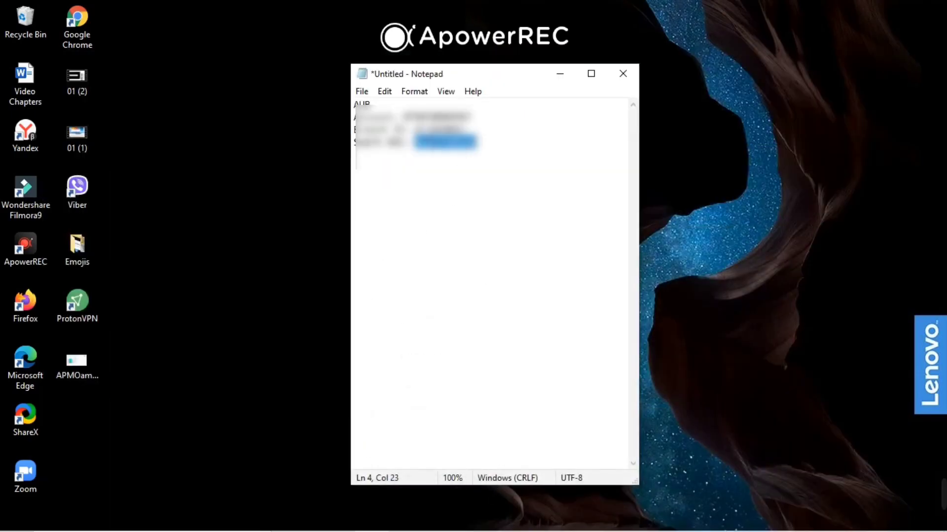
Copy the account number from line 2 of the Notepad notes, then return to Chrome.
left_click_drag(403, 117, 471, 117)
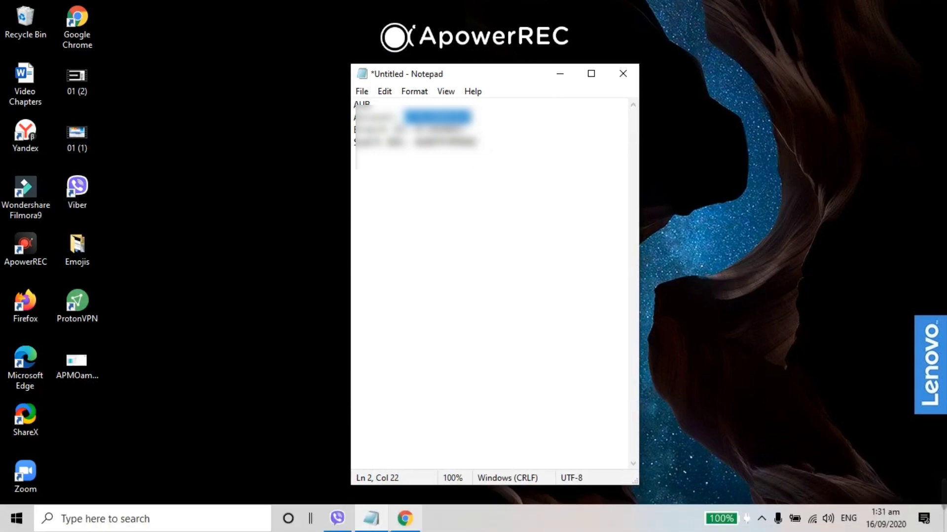
left_click(405, 521)
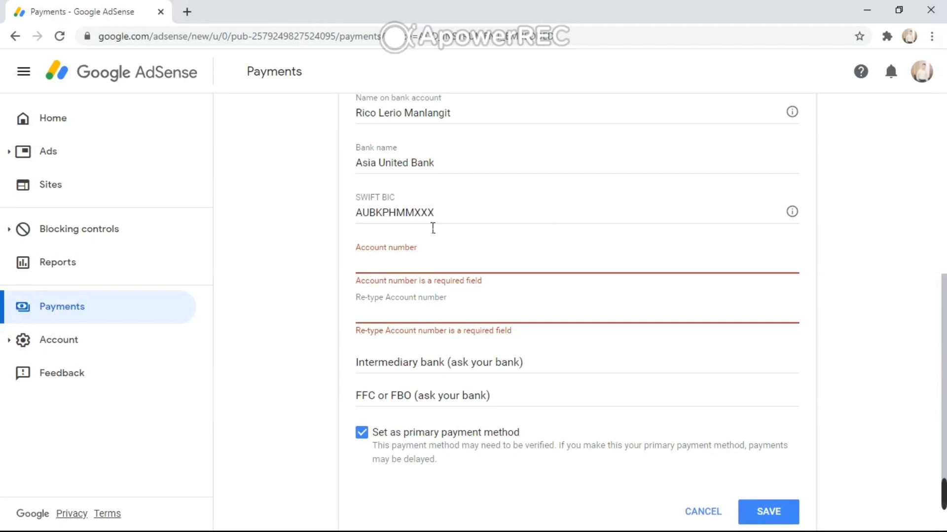
Paste the copied account number into both Account number and Re-type Account number fields.
key("ctrl+v")
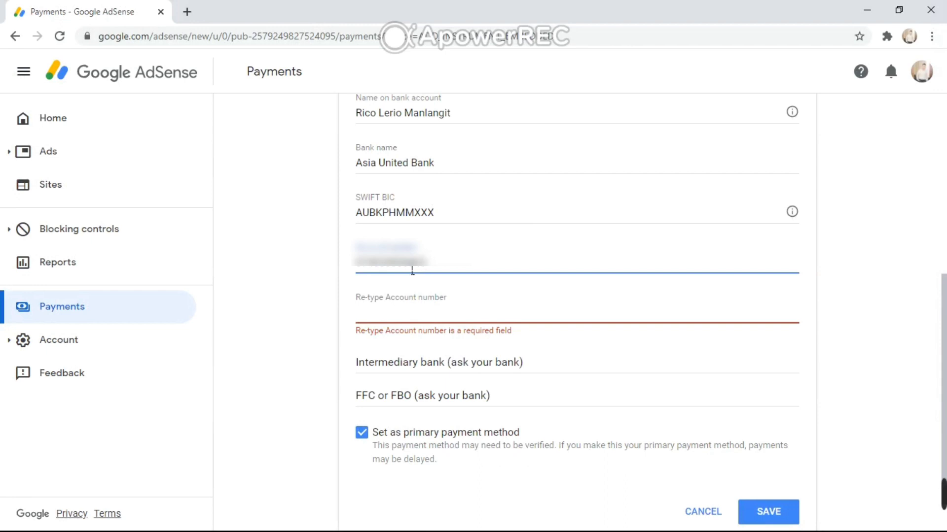
left_click(433, 315)
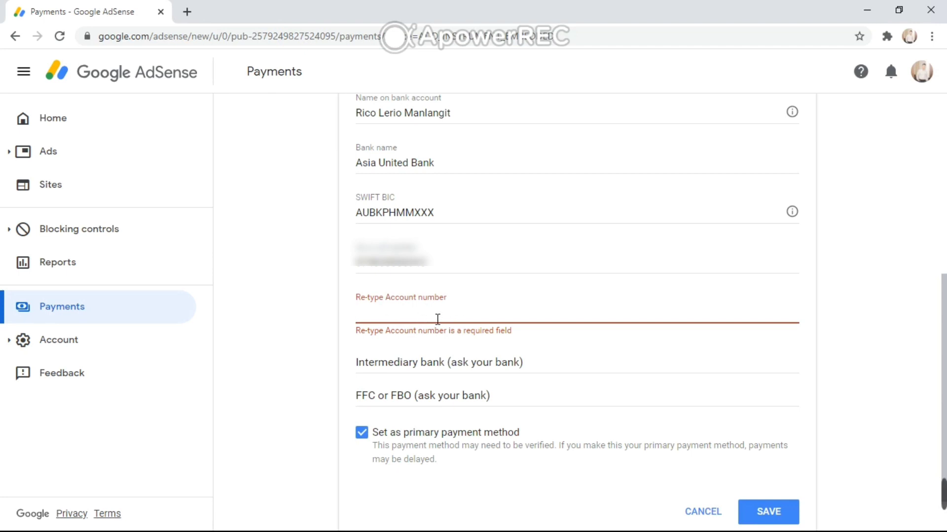
key("ctrl+v")
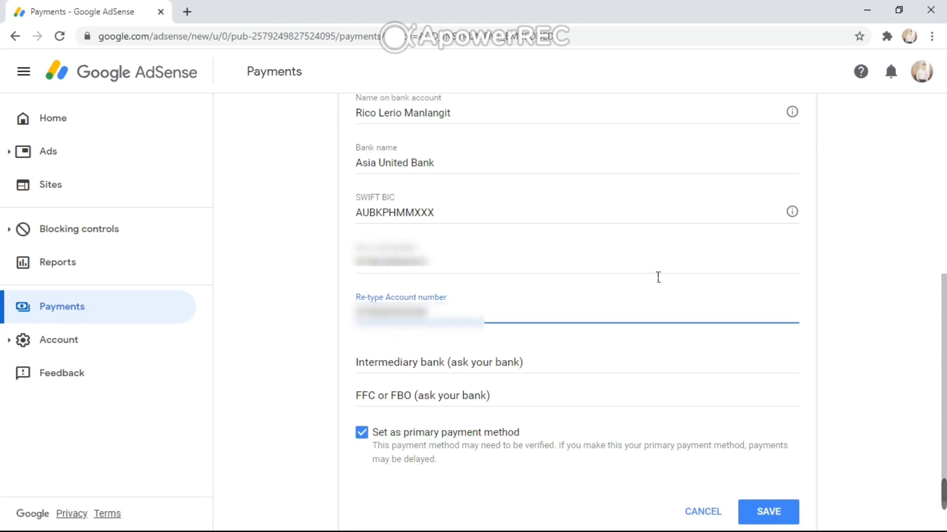
scroll(633, 366, "down", 2)
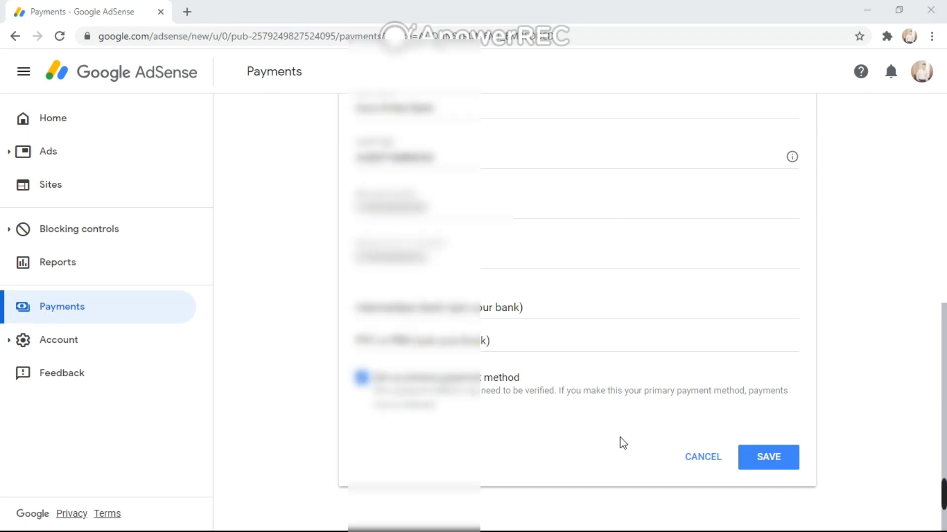
scroll(696, 364, "up", 3)
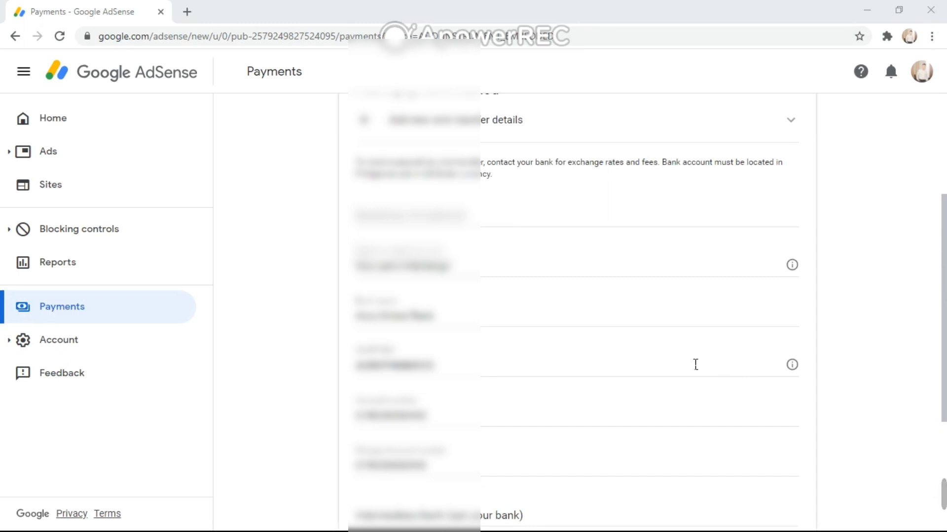
scroll(696, 364, "down", 3)
Save the wire transfer form, making the account ending 943 the primary payment method.
left_click(763, 458)
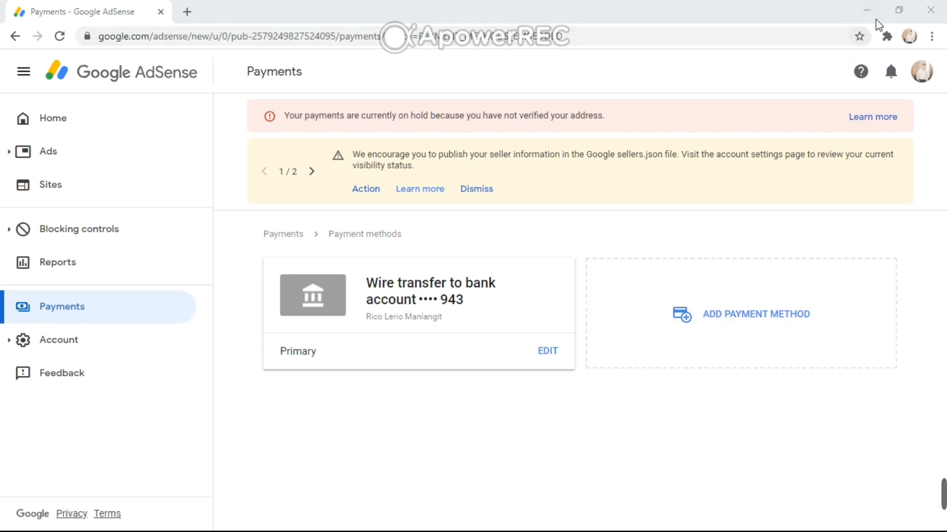
Minimize Chrome and open the Documents folder from the Start menu.
left_click(869, 10)
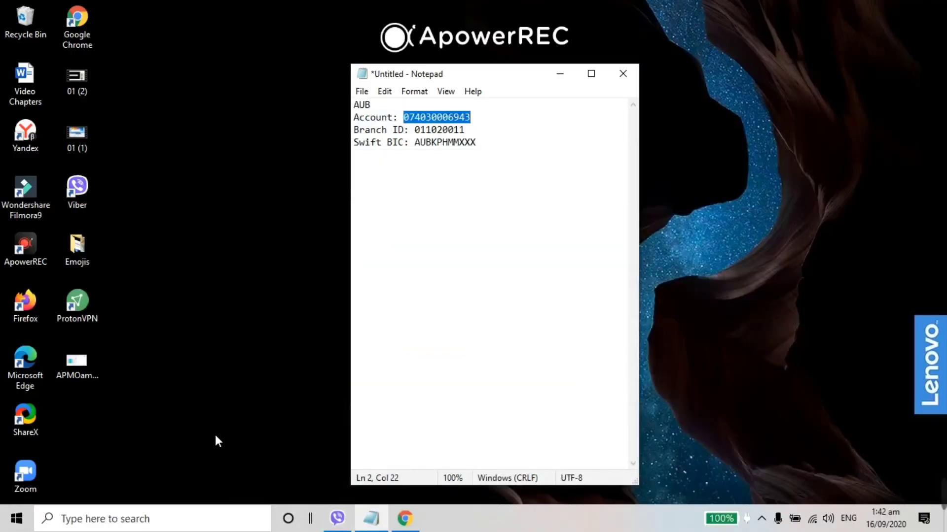
left_click(44, 444)
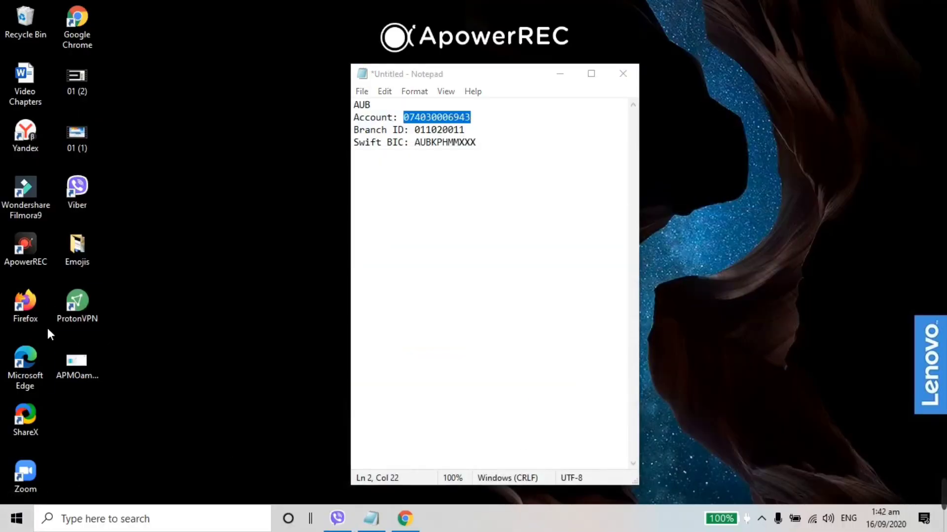
left_click(17, 519)
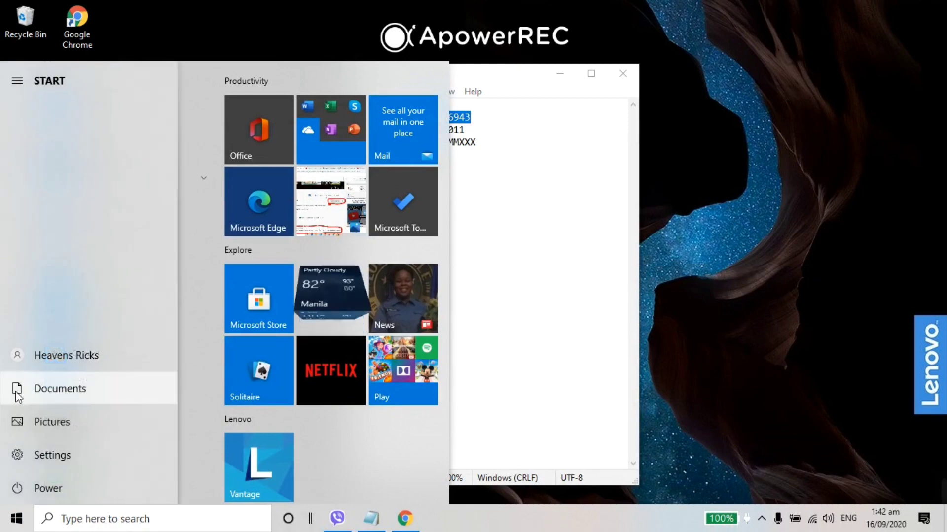
left_click(16, 391)
scroll(329, 337, "down", 5)
scroll(337, 379, "down", 8)
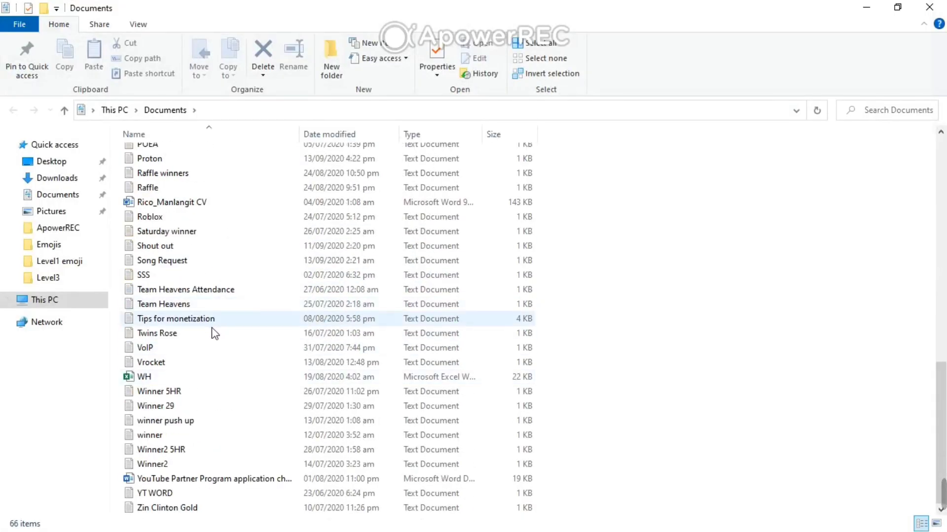
Open the 'Shout out' text file from Documents, then bring the Documents folder back to front.
double_click(214, 253)
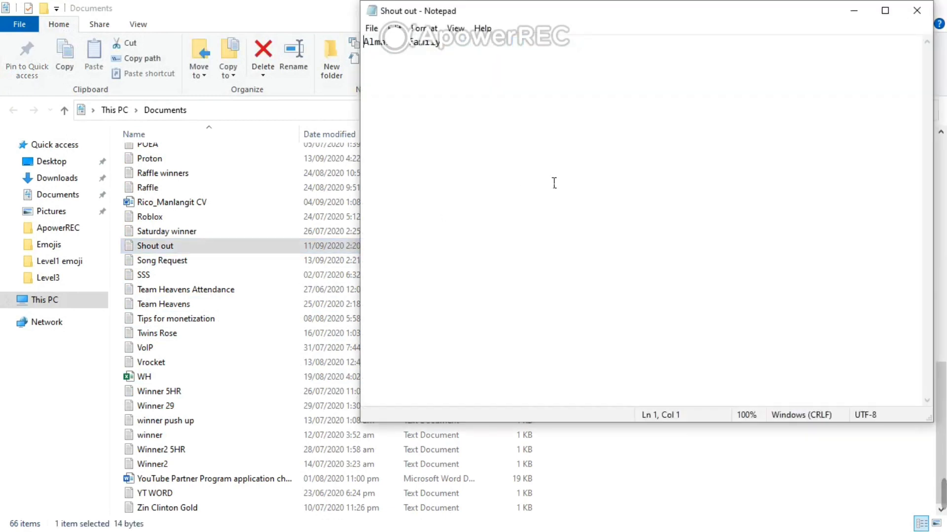
left_click(285, 15)
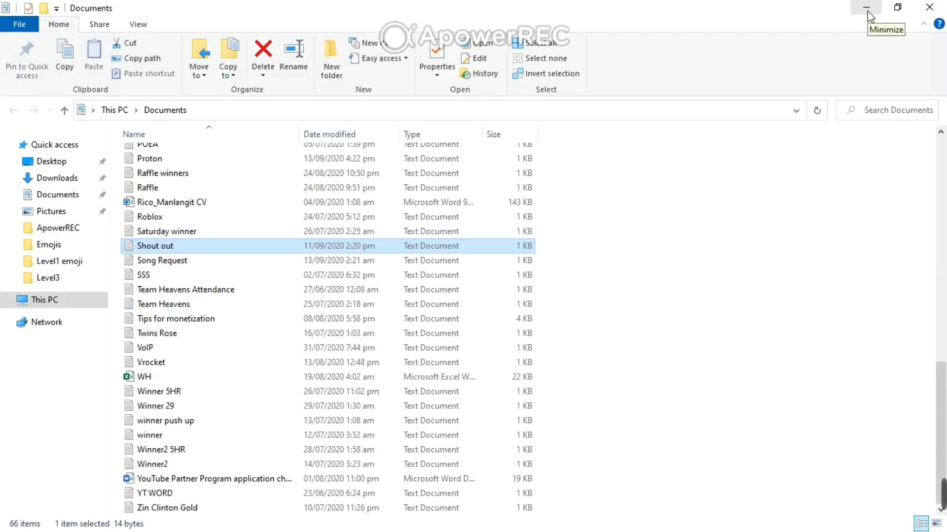
Minimize the File Explorer Documents window.
left_click(868, 11)
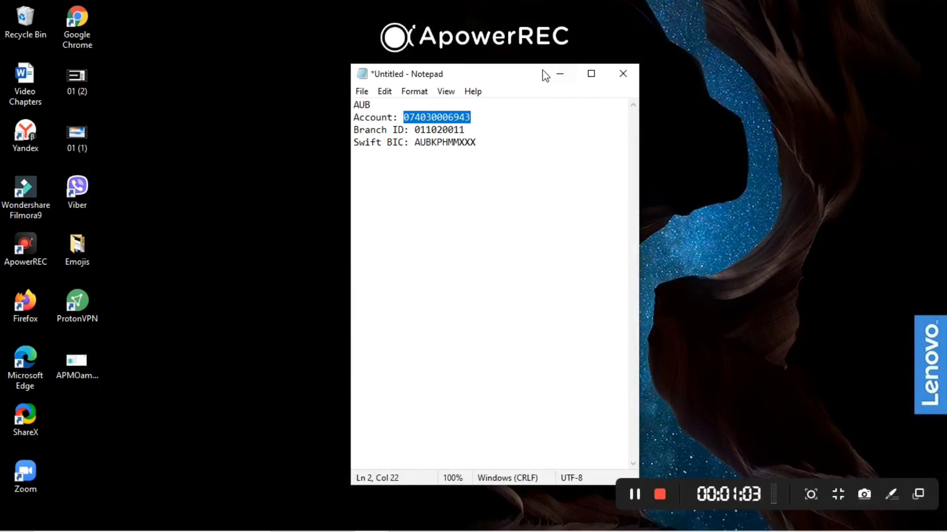
left_click(558, 73)
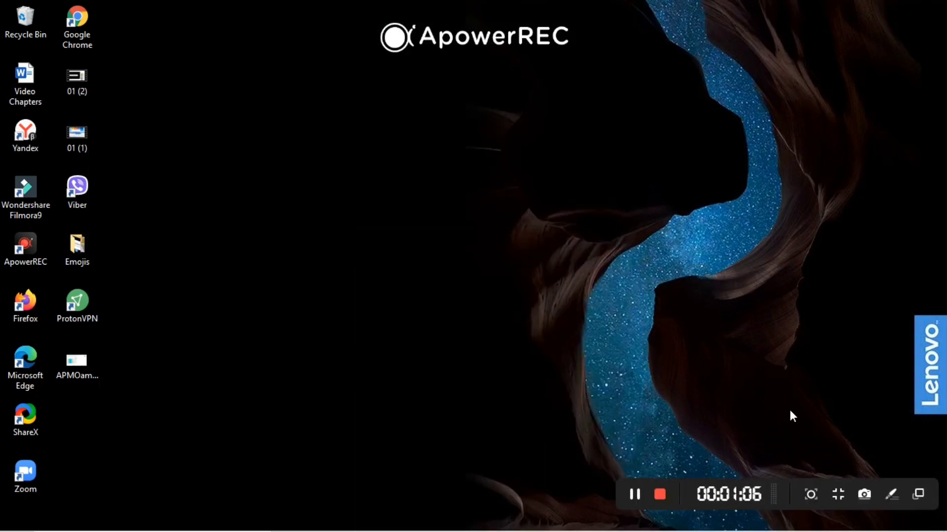